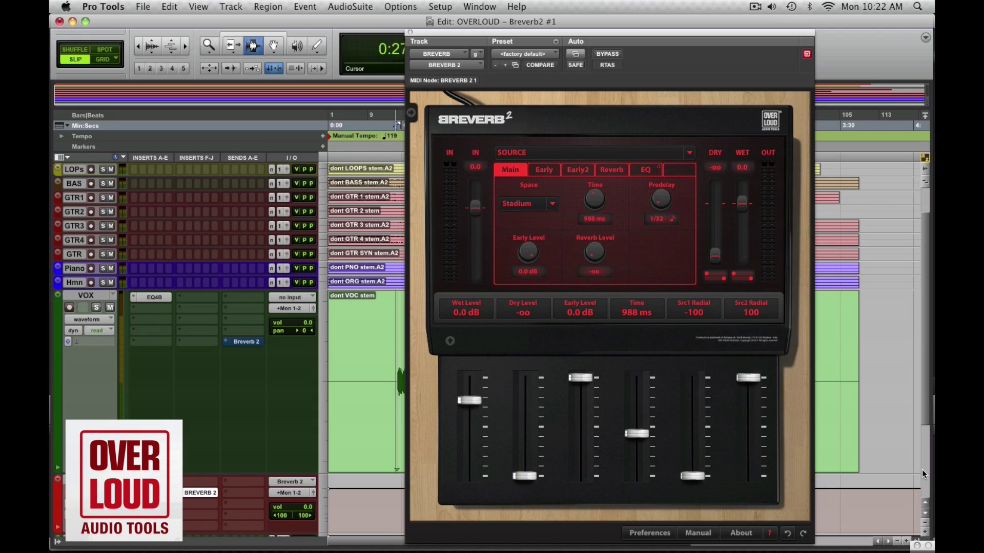
Audition the reverb during playback, soloing the VOX track, then unsoloing it
key("space")
key("space")
left_click(95, 308)
key("space")
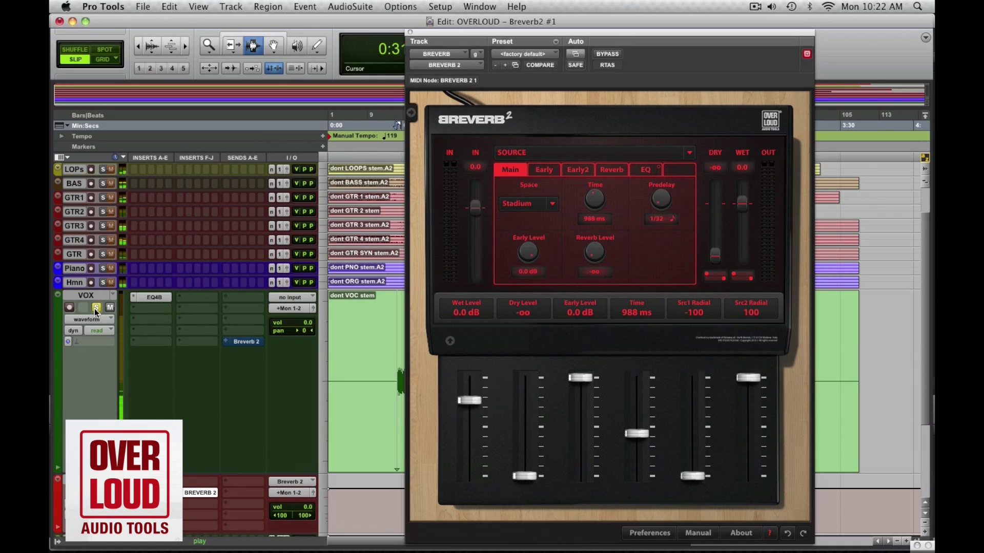
left_click(95, 309)
key("space")
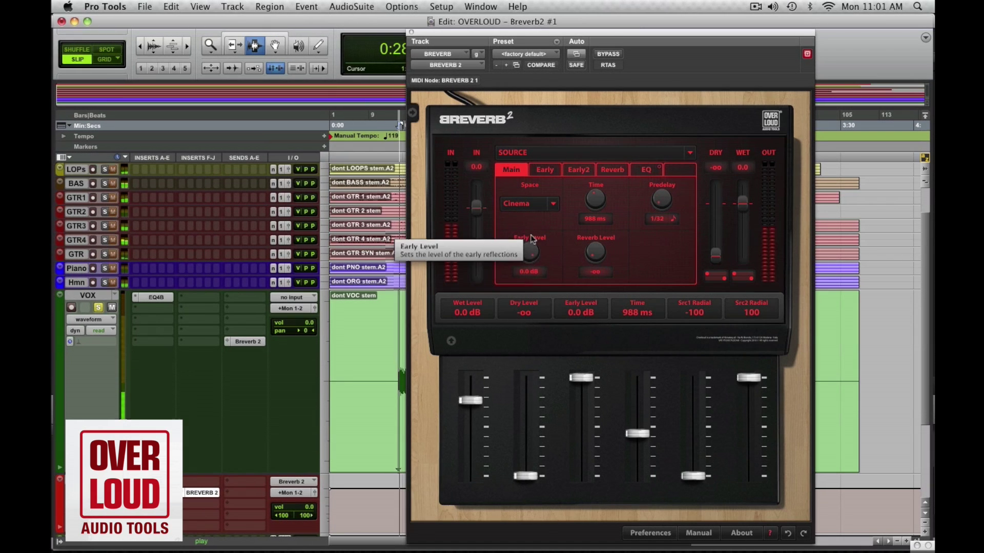
Try the Concert Hall, Dinner Club, Lounge and Warehouse spaces, then settle on Stadium
left_click(529, 204)
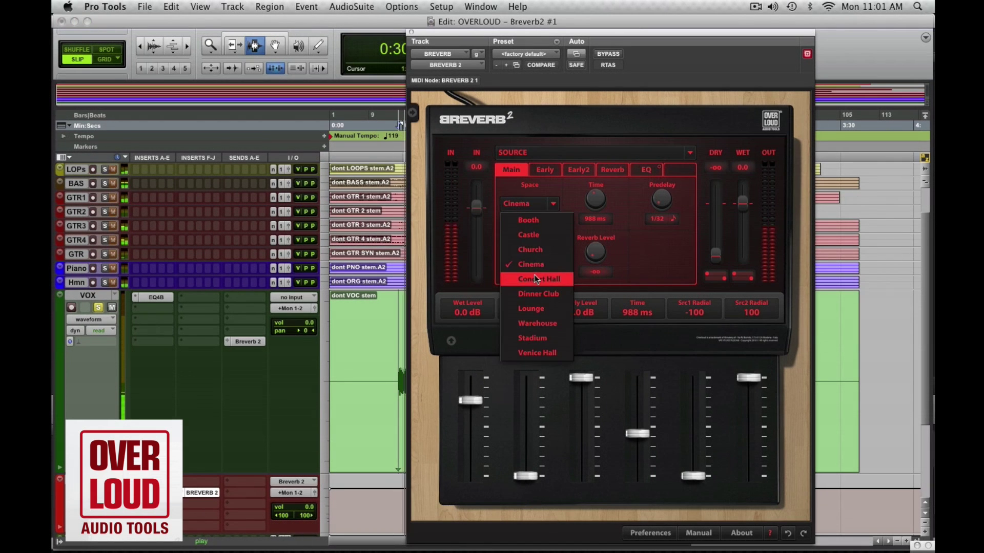
left_click(536, 278)
left_click(525, 206)
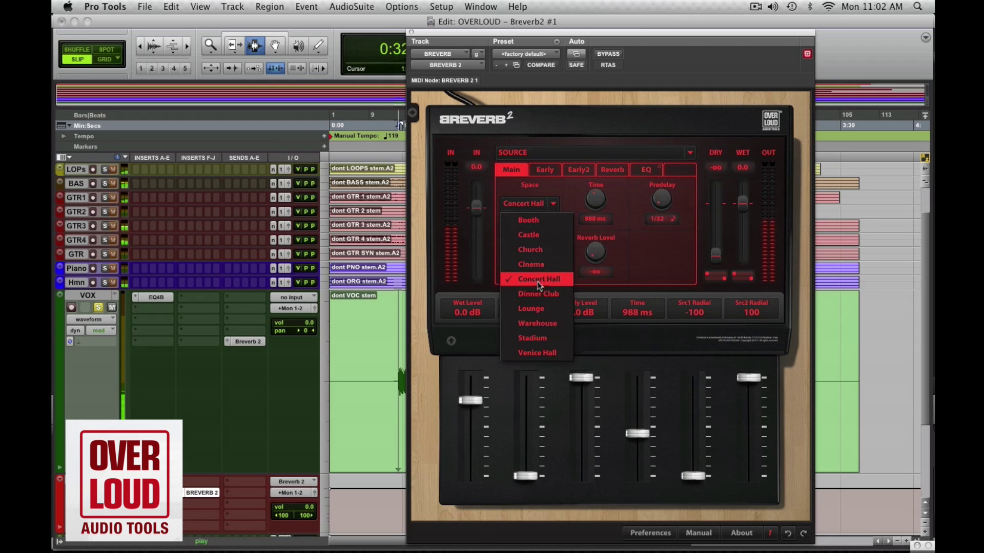
left_click(537, 293)
left_click(525, 207)
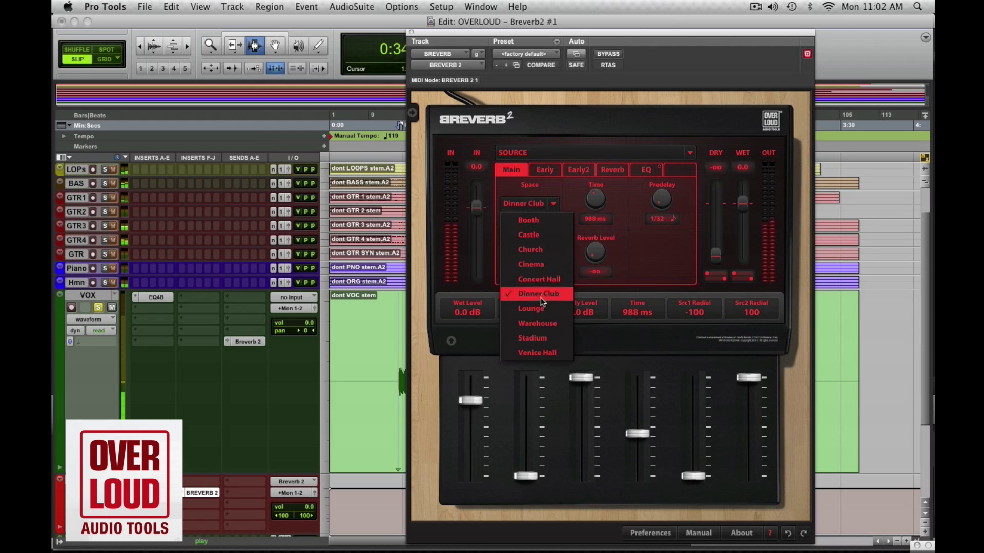
left_click(540, 308)
left_click(525, 206)
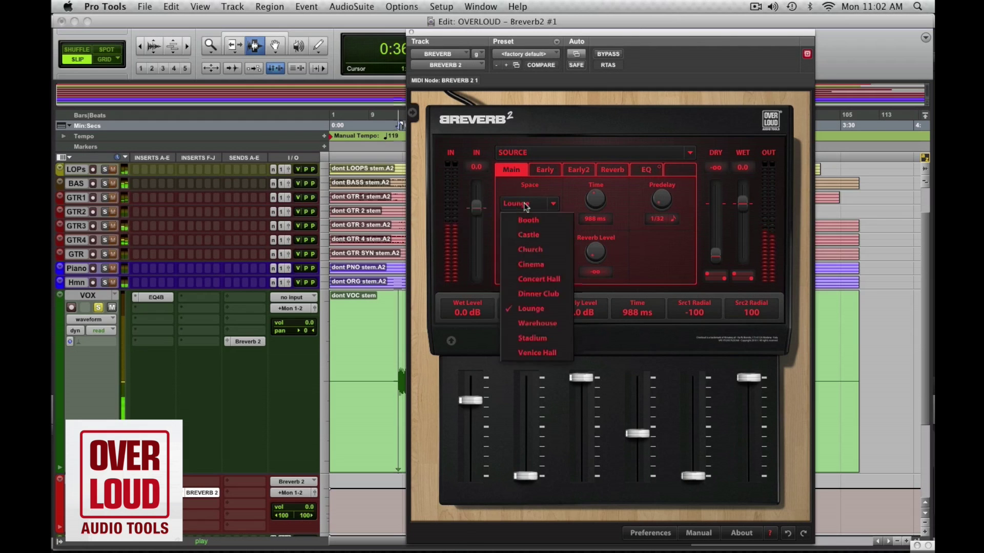
left_click(537, 324)
left_click(525, 206)
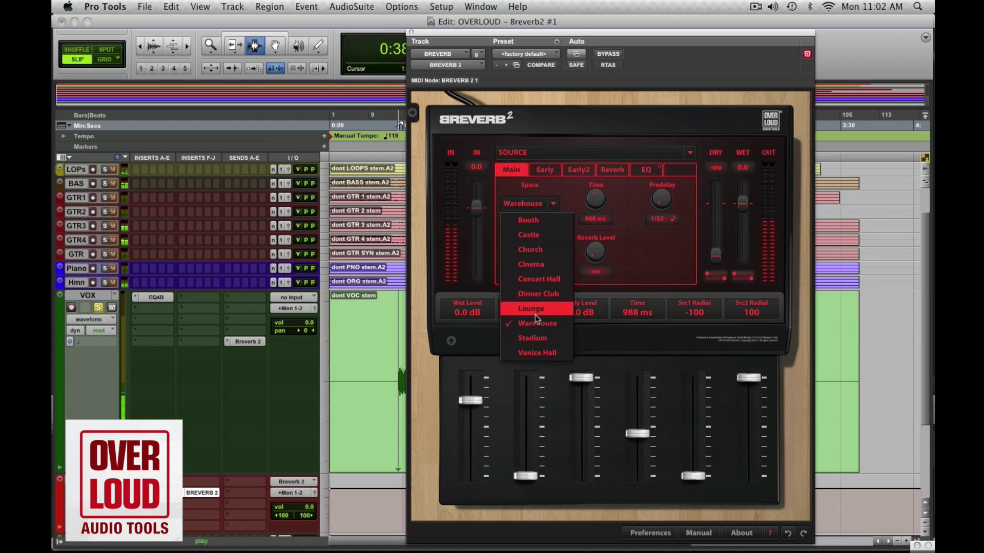
left_click(538, 338)
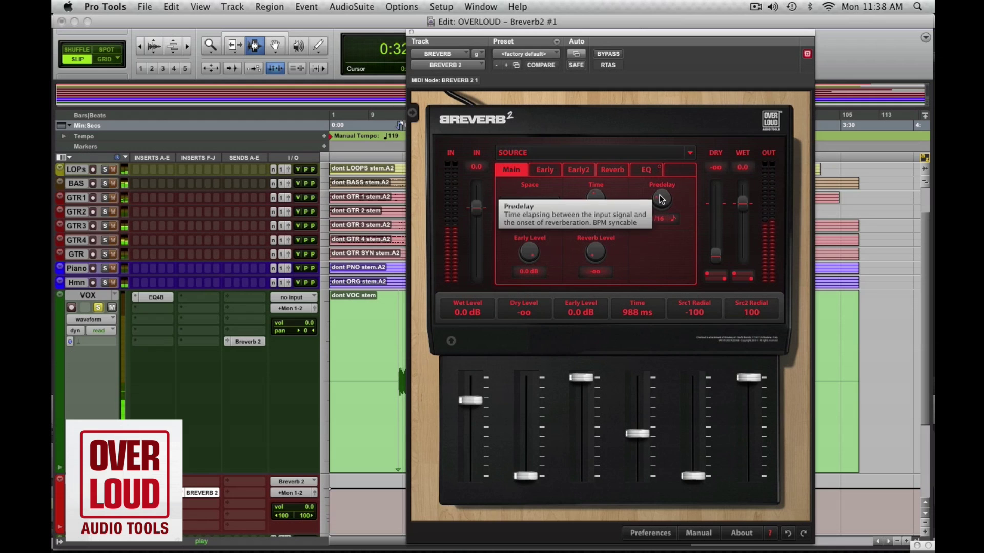
Adjust the Main-page Predelay knob until it settles on 1/16
left_click_drag(662, 204, 662, 195)
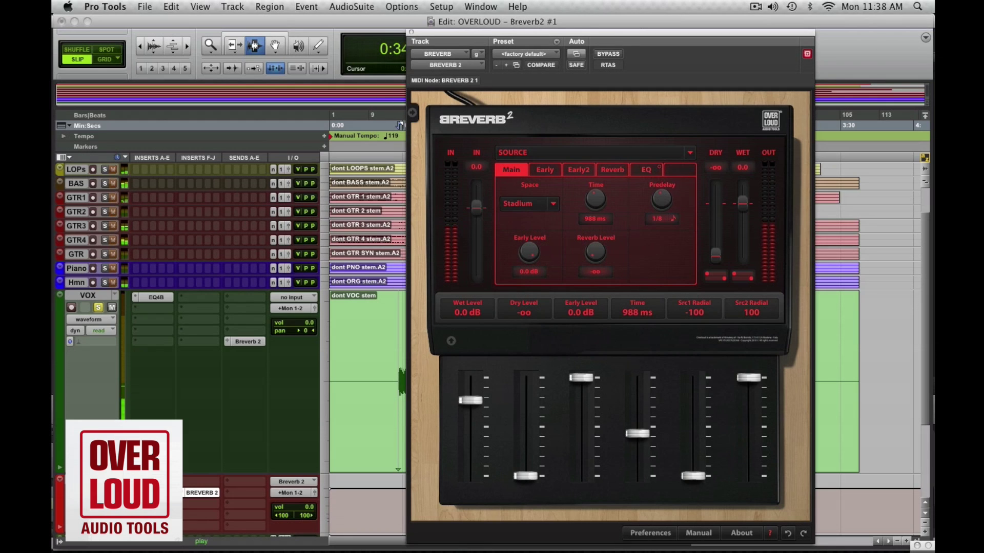
left_click_drag(663, 196, 662, 199)
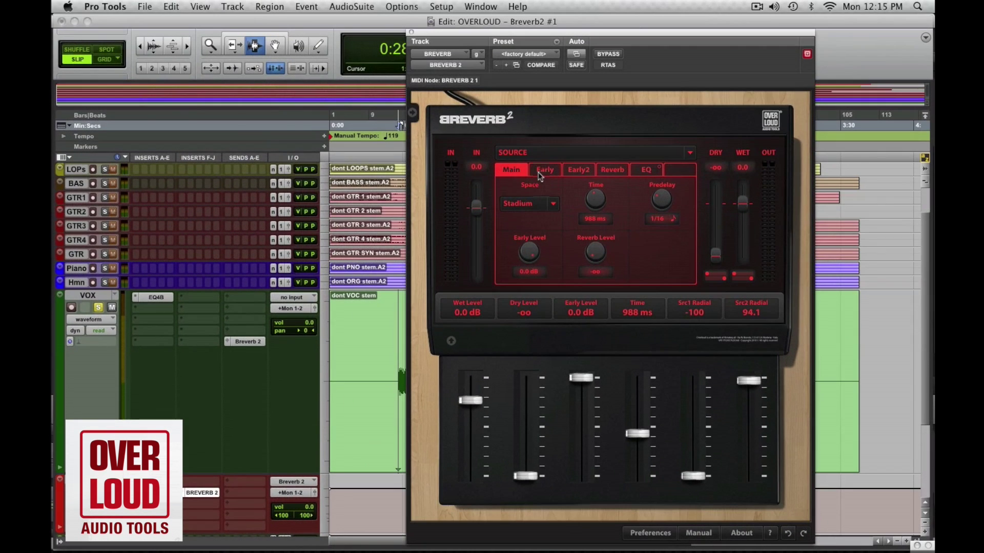
On the Early page, raise the right source to Src2 Radial 72.7 and the left slightly
left_click(541, 174)
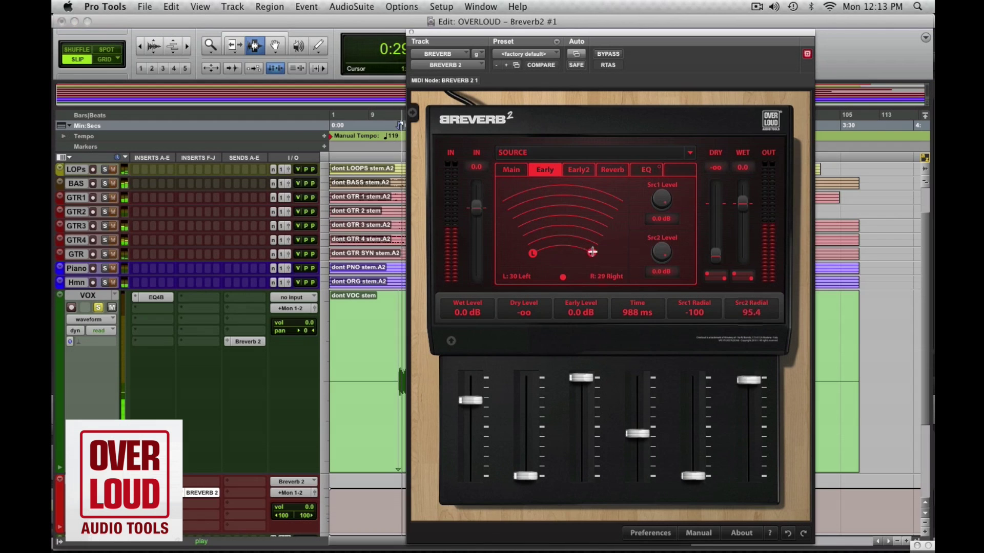
left_click_drag(591, 254, 601, 204)
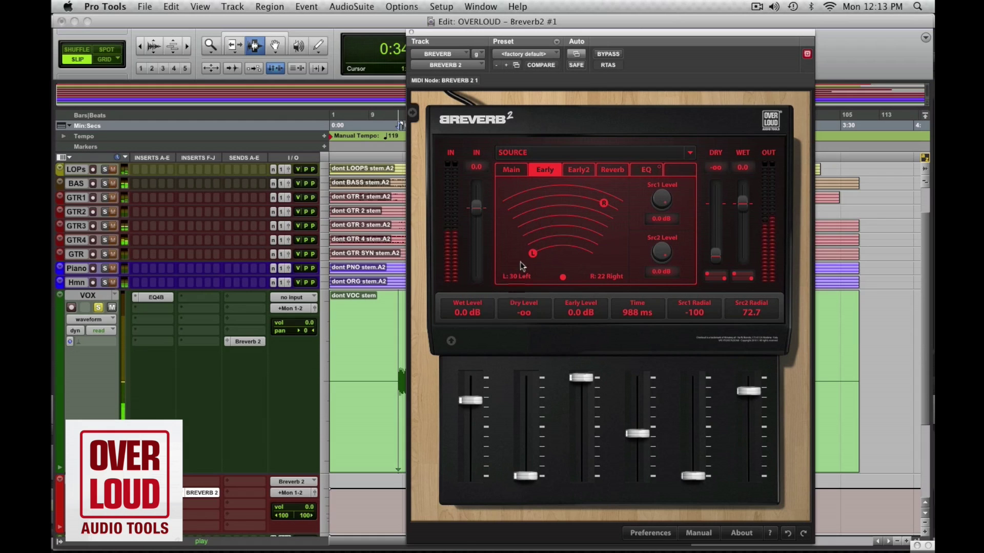
mouse_move(533, 253)
left_mouse_down()
mouse_move(515, 219)
mouse_move(522, 236)
left_mouse_up()
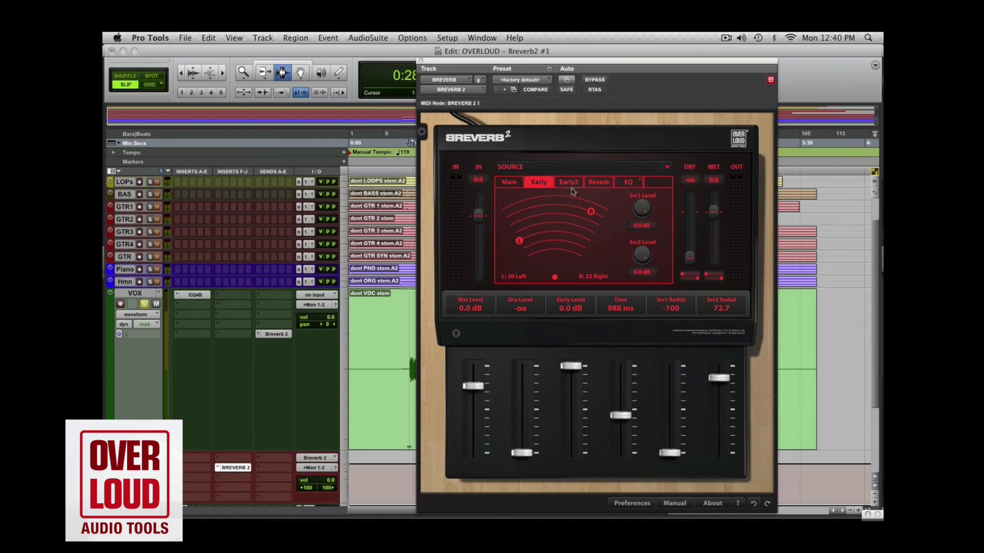
Show the Early2 page with its early colour, start, stop and decrease settings
left_click(569, 183)
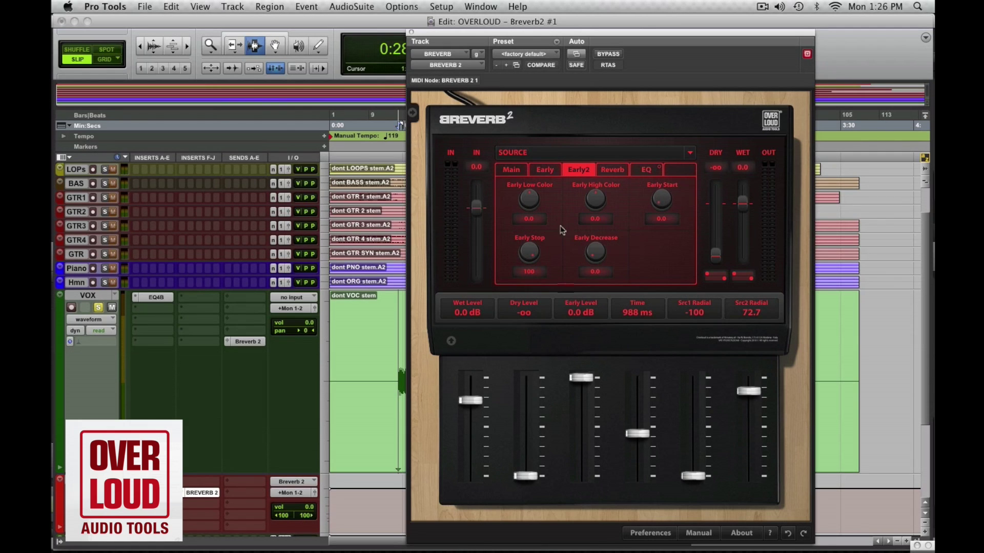
Back on the Main page, play the mix and raise Reverb Level from -∞ to 0.0 dB
left_click(512, 170)
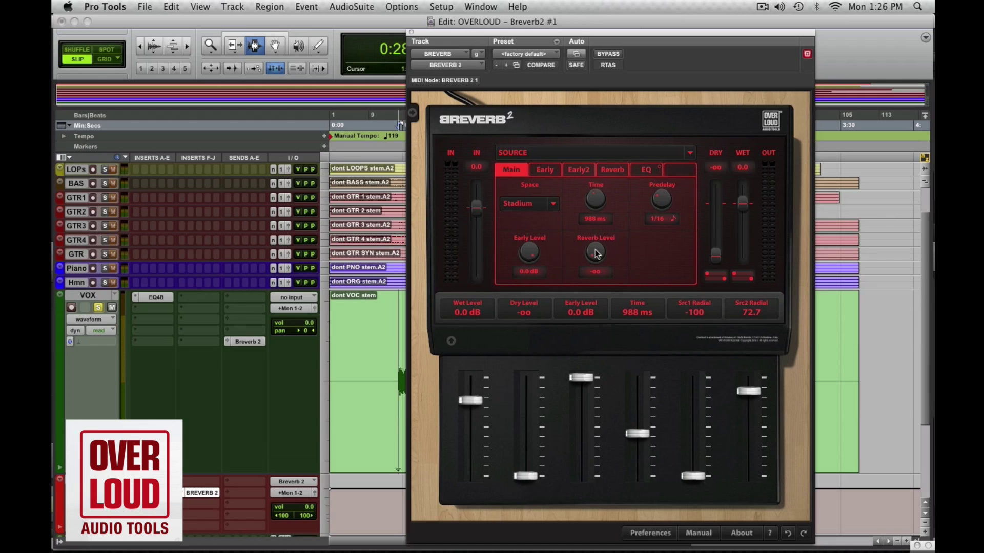
key("space")
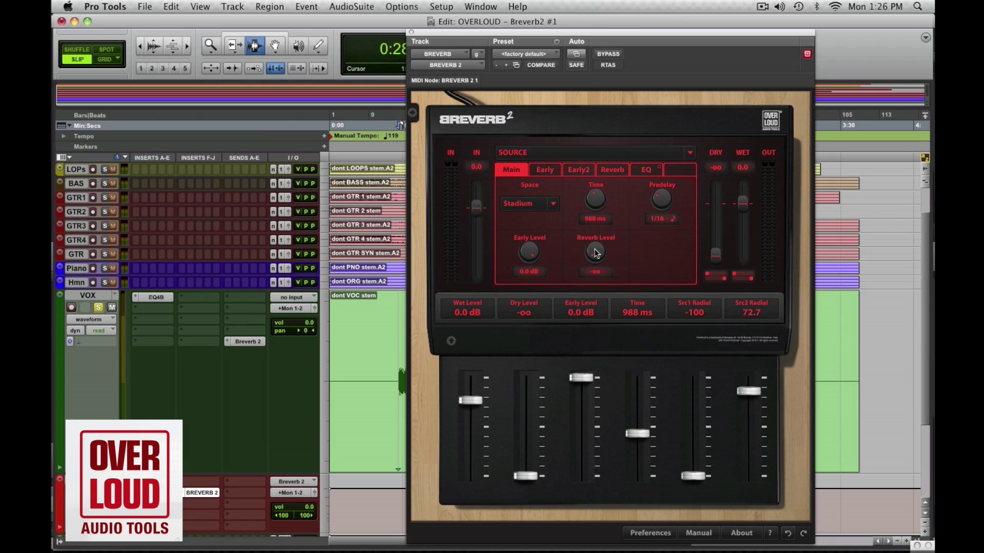
mouse_move(596, 251)
left_mouse_down()
mouse_move(595, 235)
mouse_move(608, 244)
left_mouse_up()
On the Reverb page, raise Diffusion from 0% to 50% and play back to hear it
left_click(614, 172)
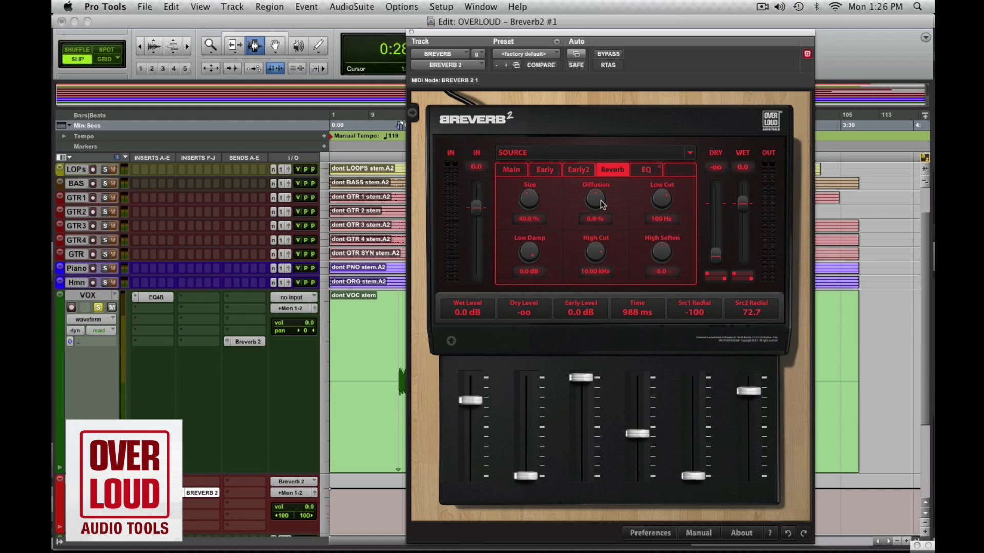
left_click_drag(599, 201, 606, 192)
key("space")
Turn off solo on the VOX track while playback continues
left_click(99, 307)
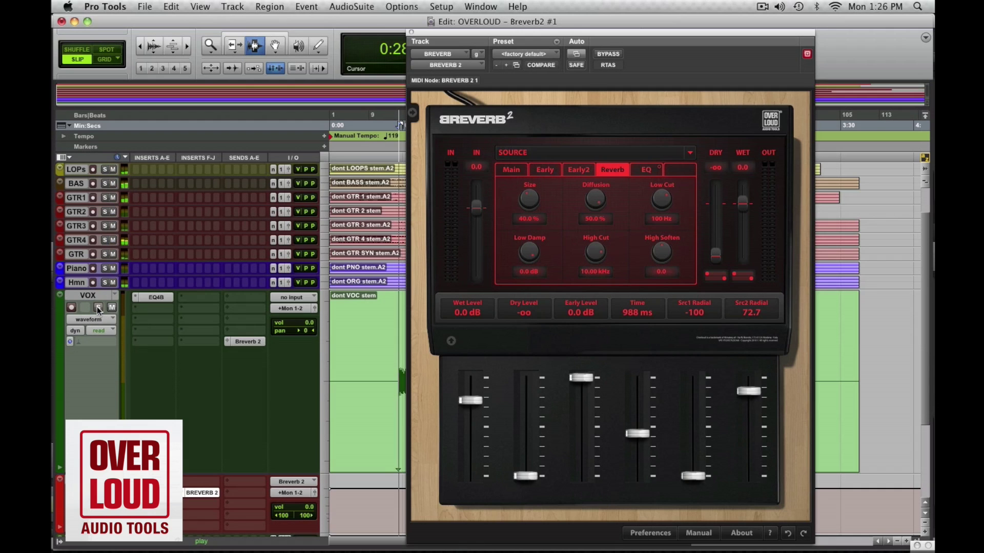